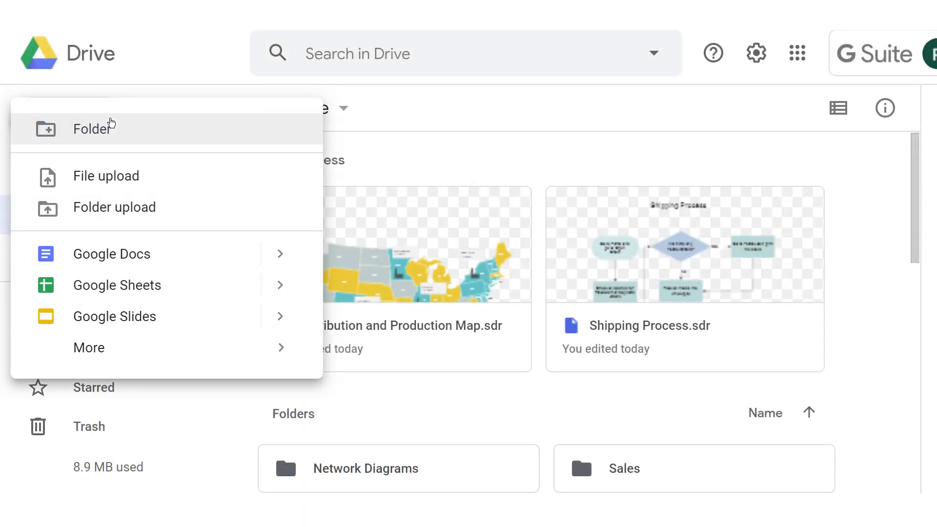
- Preview the SmartDraw Diagrams app listing and open the Distribution and Production map diagram
mouse_move(151, 350)
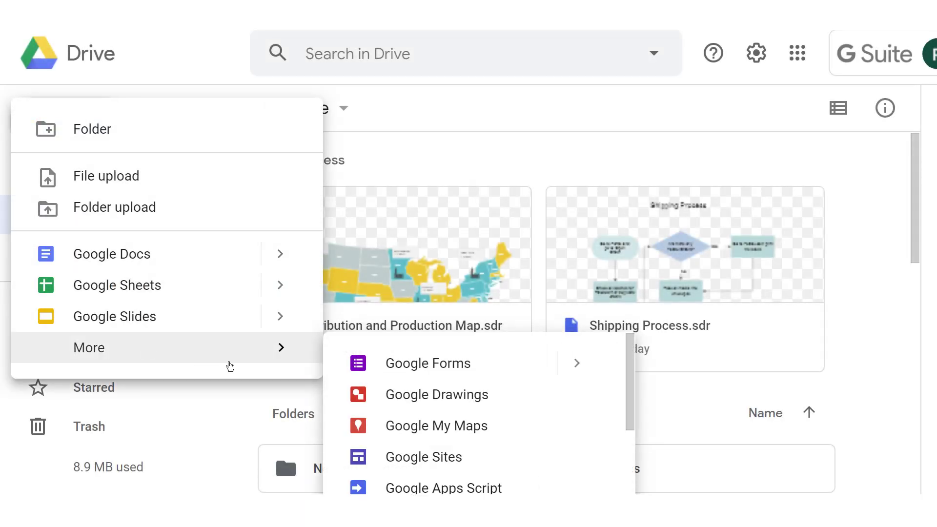
scroll(503, 430, "down", 3)
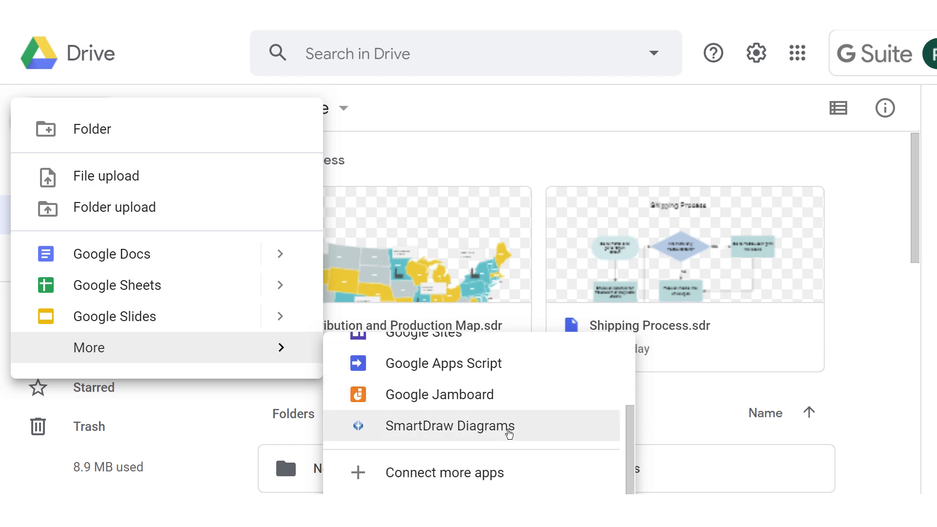
left_click(509, 430)
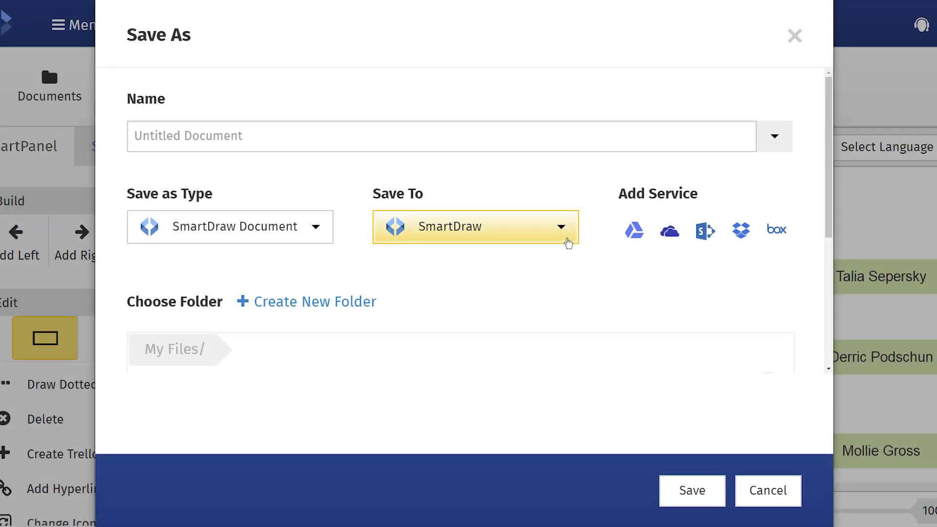
left_click(568, 241)
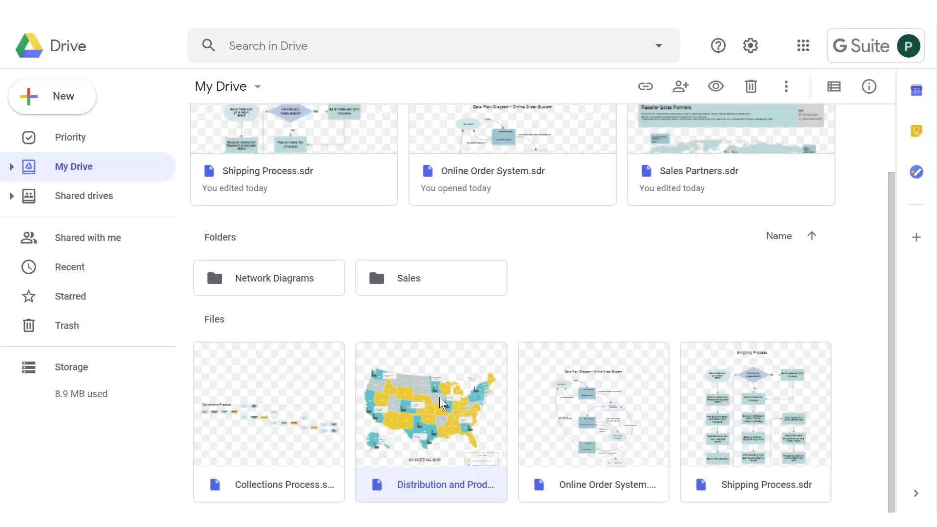
double_click(442, 403)
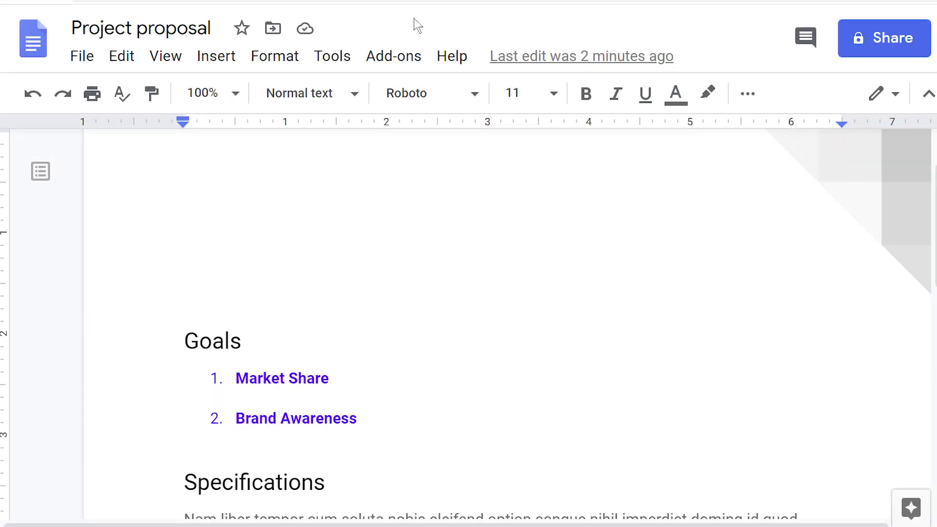
- Set Google Drive as SmartDraw's default document storage provider
left_click(393, 56)
mouse_move(449, 140)
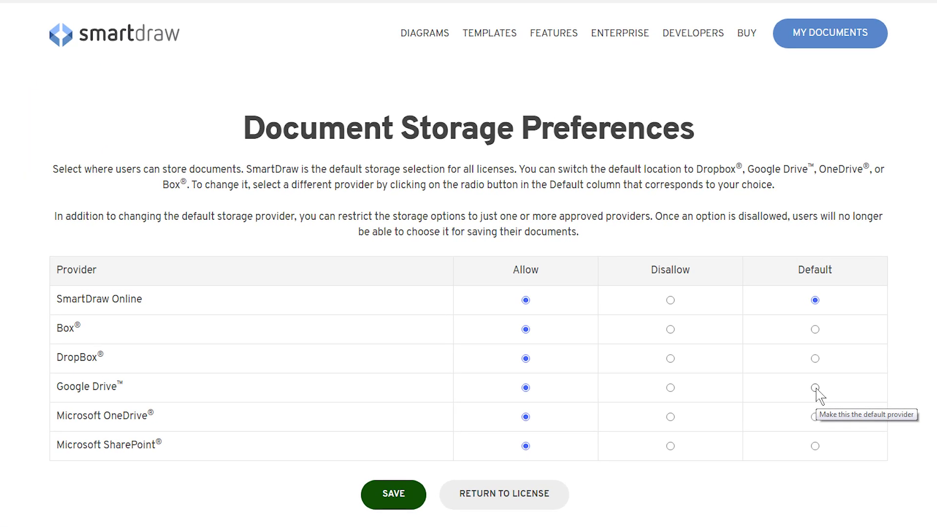
left_click(815, 388)
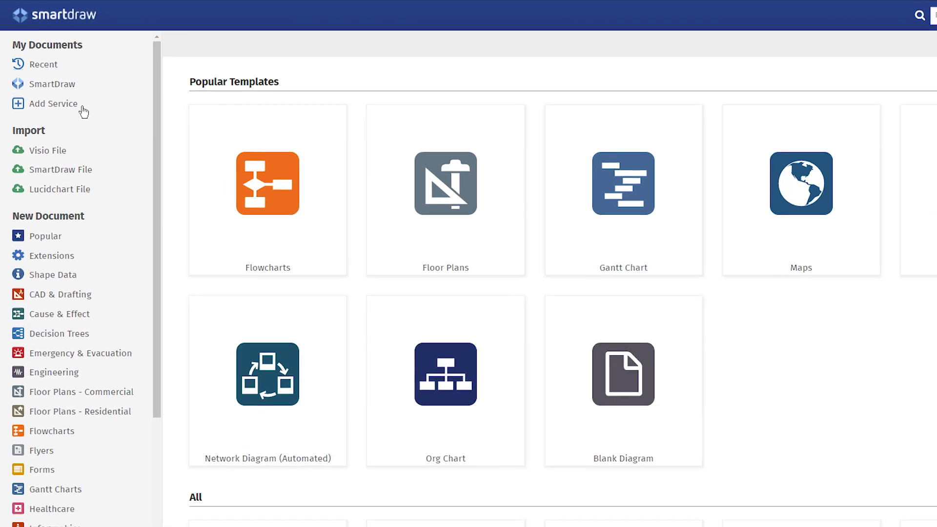
- Add Google Drive as a SmartDraw storage service, signing in with the Google account and allowing access
left_click(81, 108)
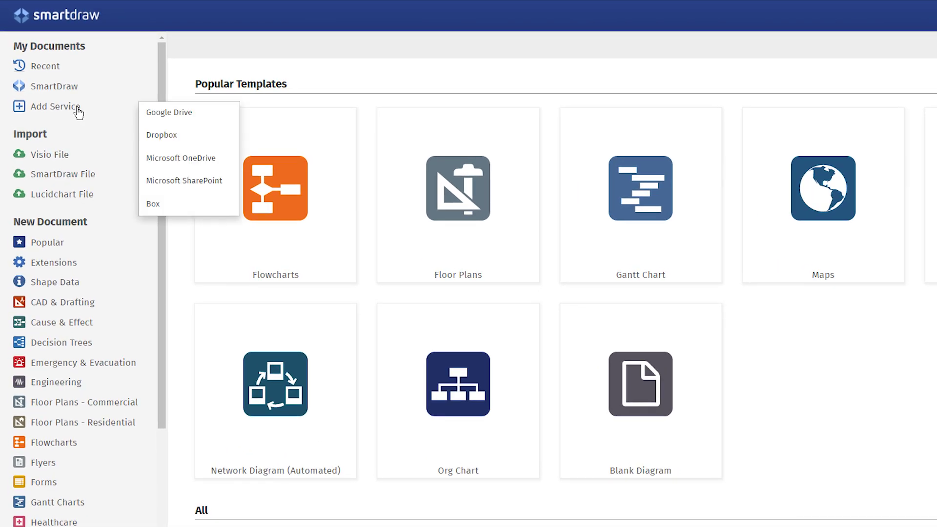
left_click(205, 123)
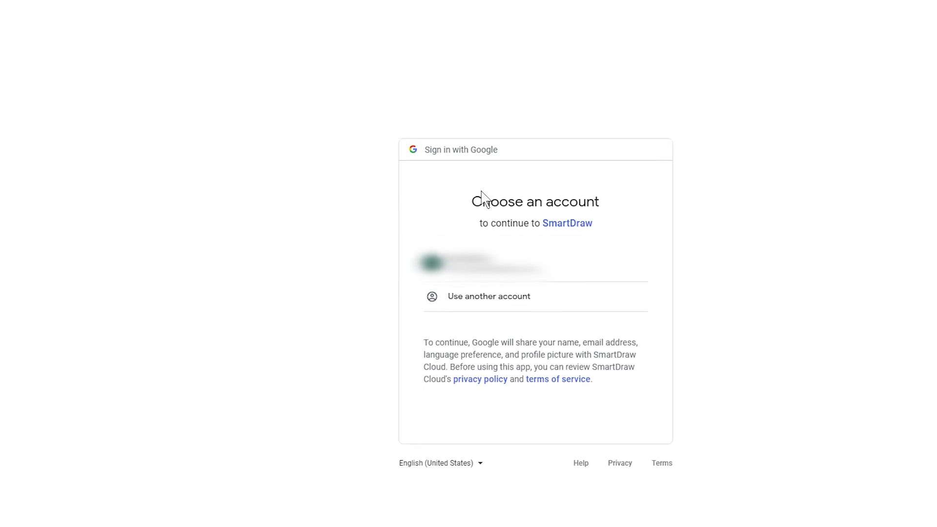
left_click(487, 245)
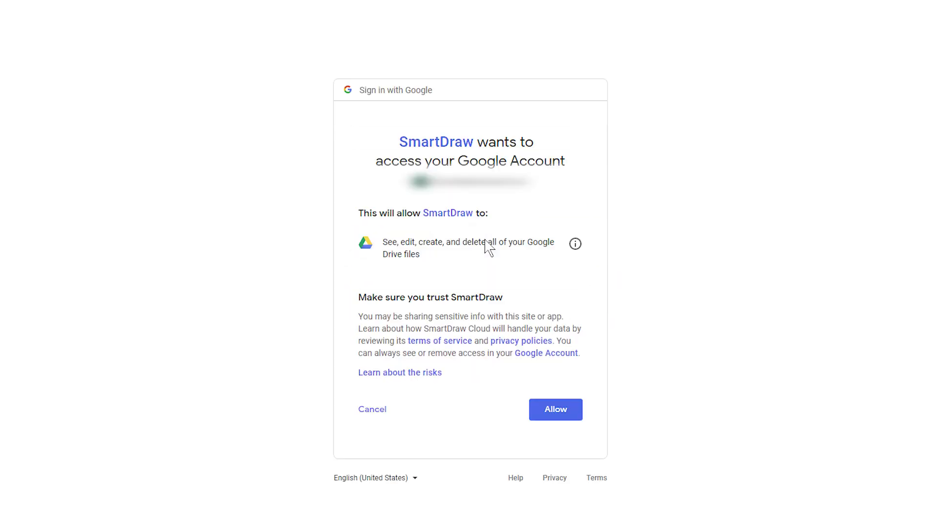
left_click(580, 418)
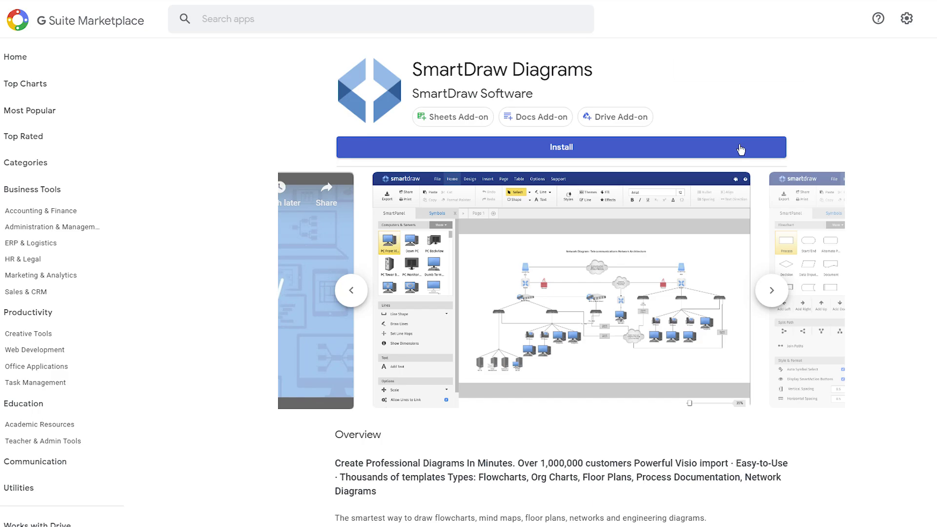
- Install the SmartDraw Diagrams add-on and allow its requested Google permissions
left_click(740, 149)
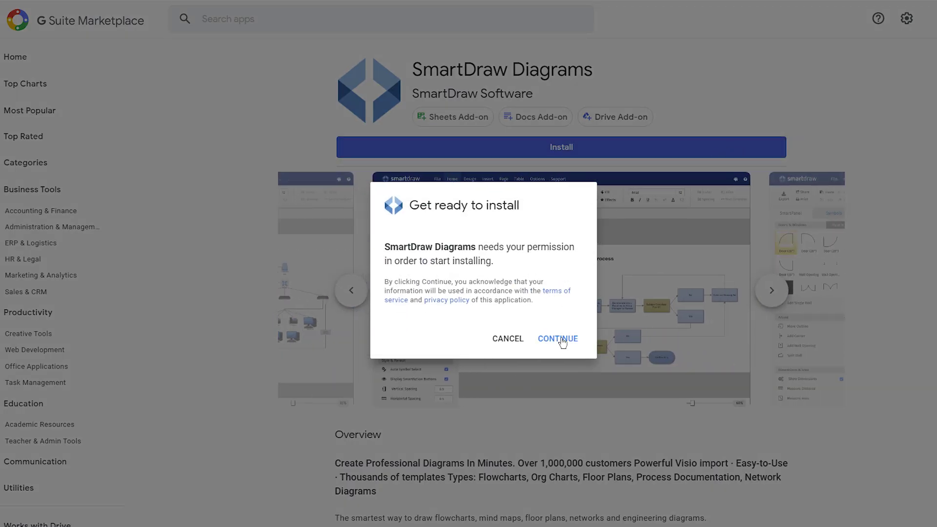
left_click(564, 337)
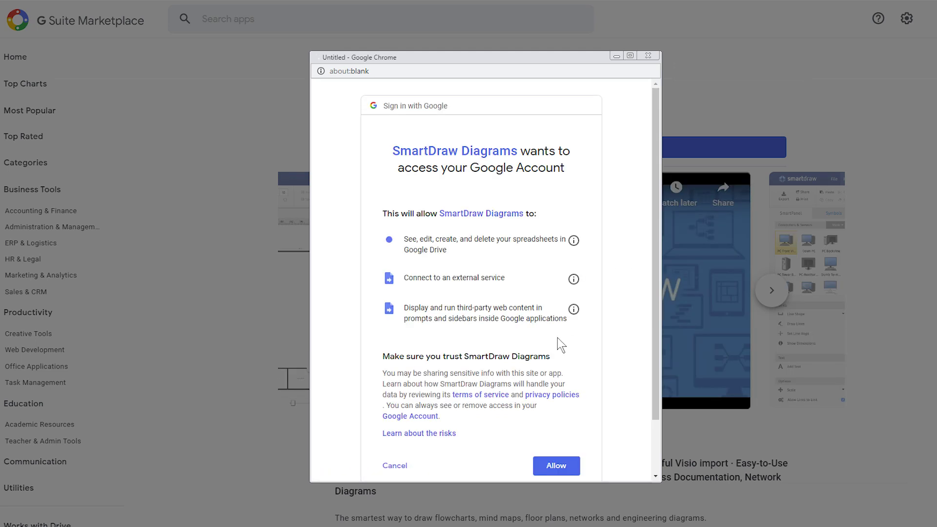
left_click(571, 466)
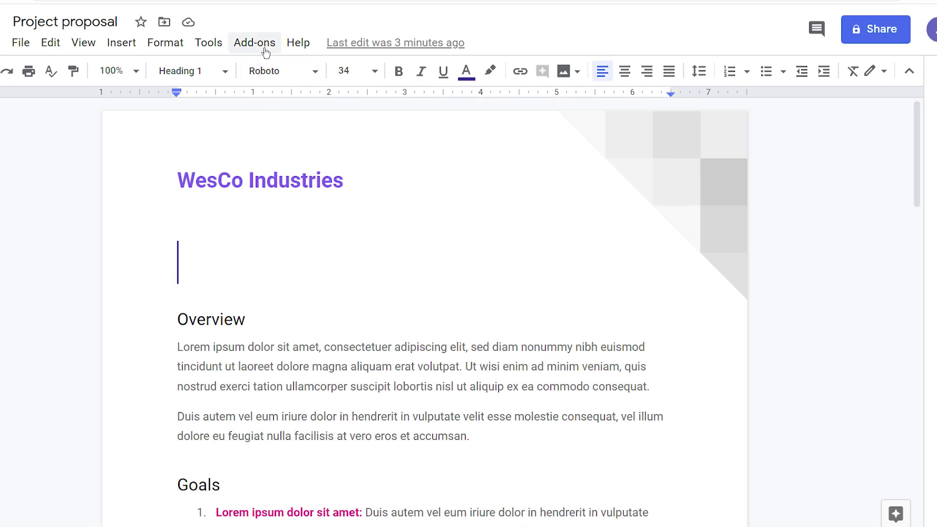
- Search the add-ons Marketplace for 'smartdraw' and open the SmartDraw Diagrams result
left_click(265, 48)
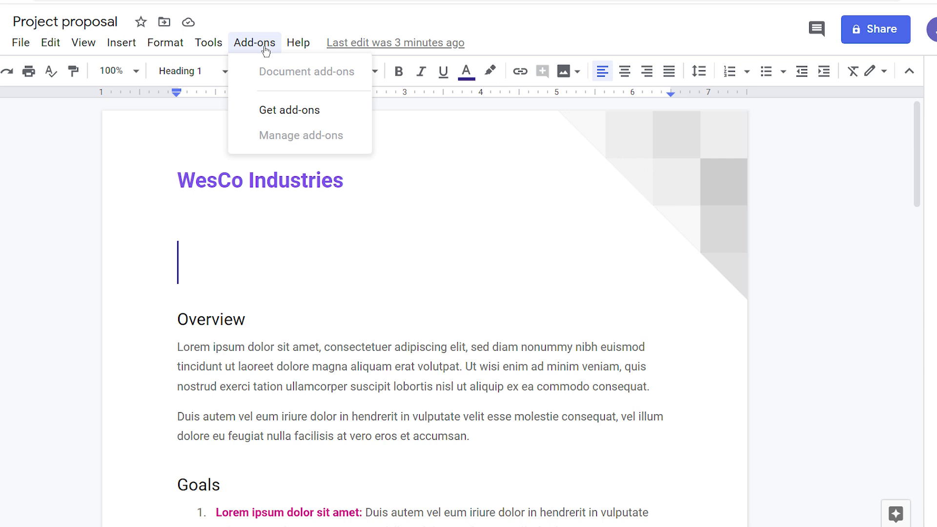
left_click(273, 110)
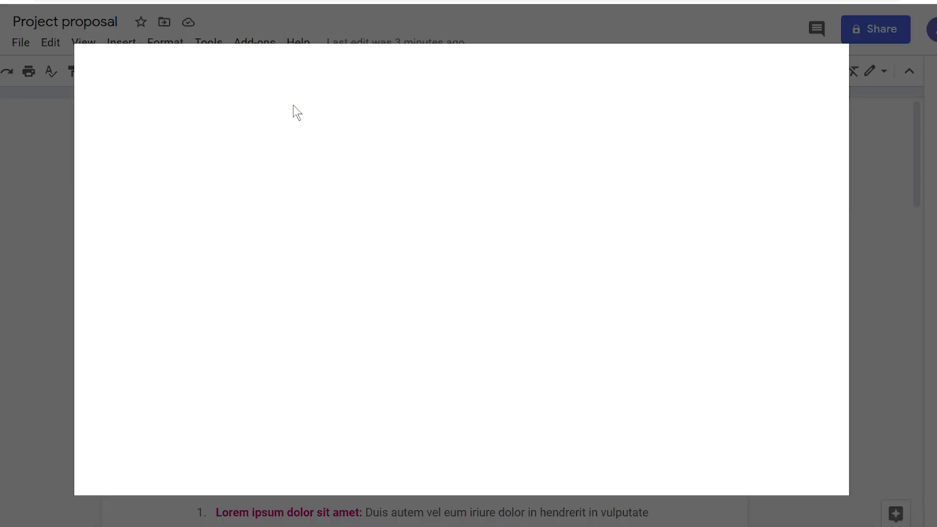
type("smartdraw")
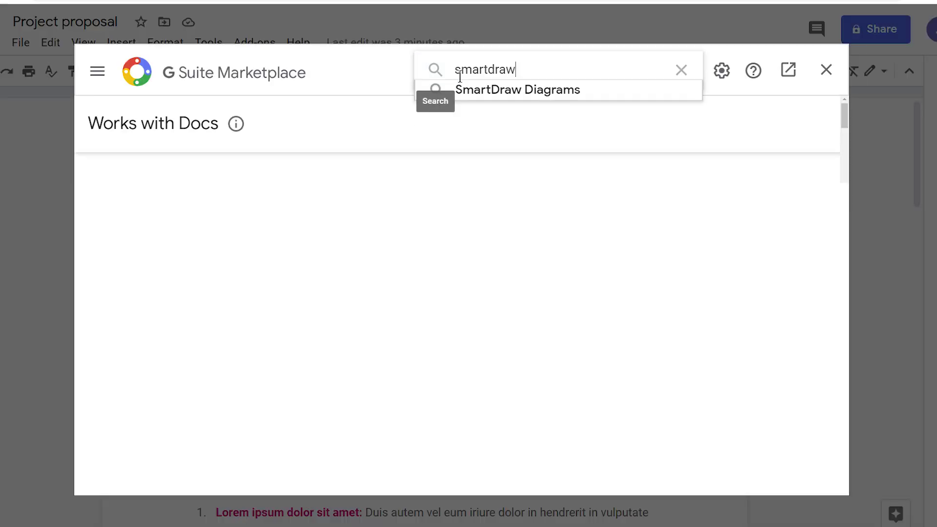
left_click(469, 88)
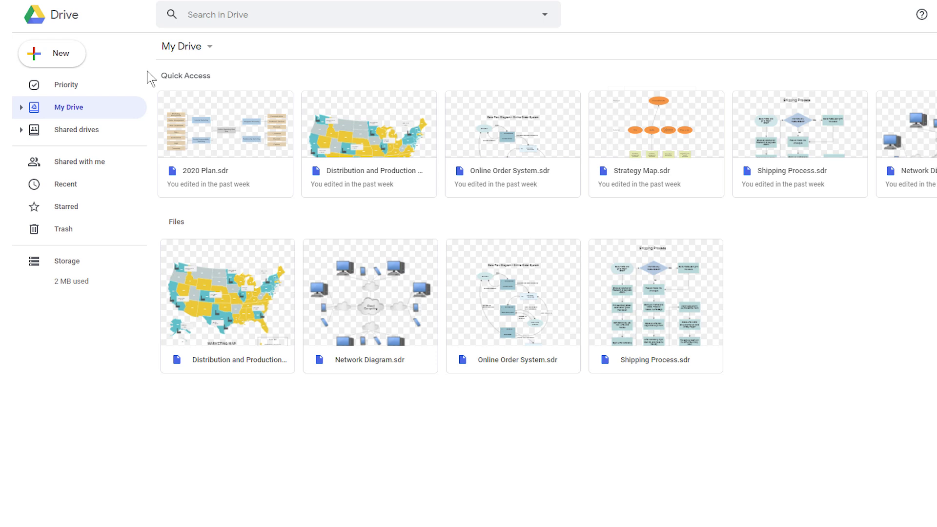
- Show Drive's New > More submenu listing SmartDraw Diagrams
left_click(63, 53)
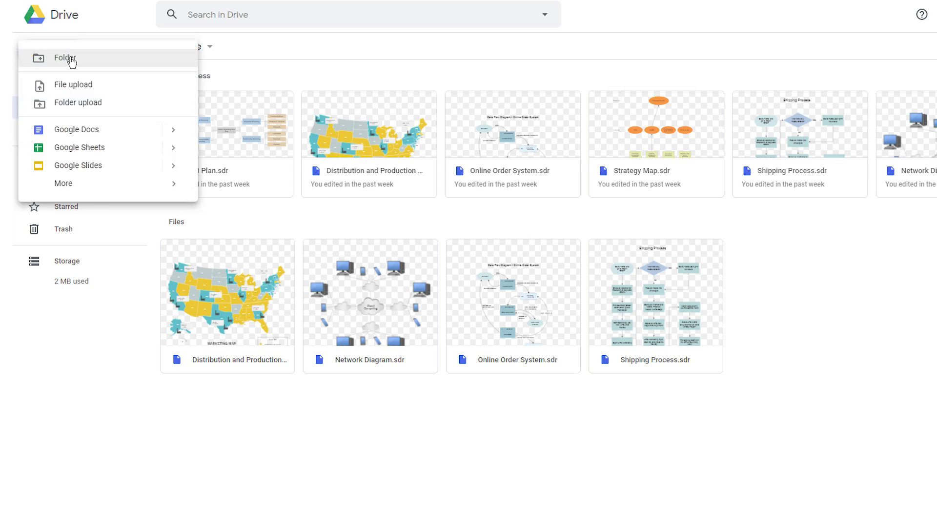
mouse_move(76, 186)
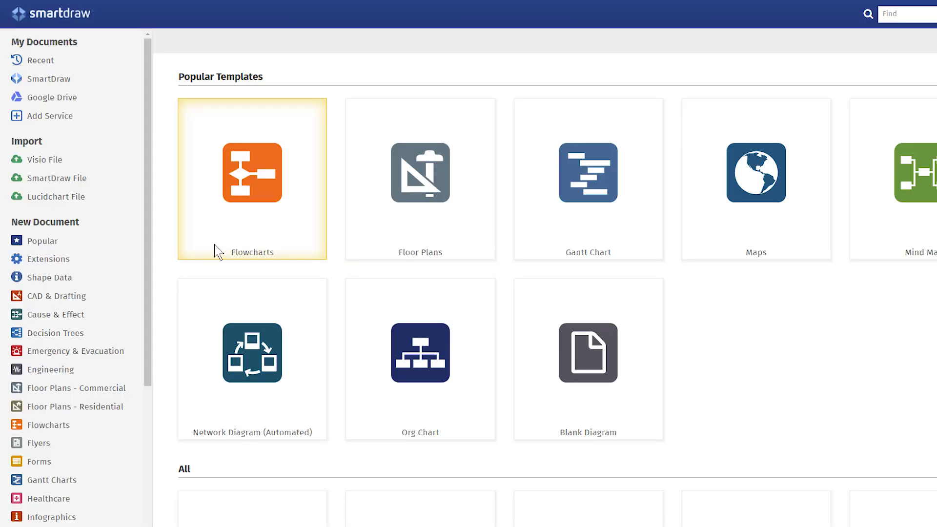
- Open the Collections Process example from the Flowcharts templates and show the File menu
left_click(216, 250)
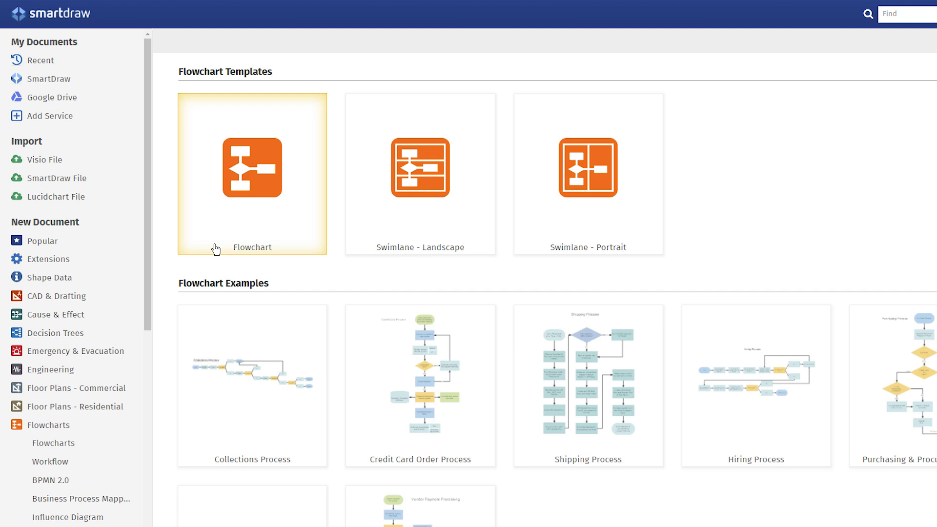
left_click(273, 323)
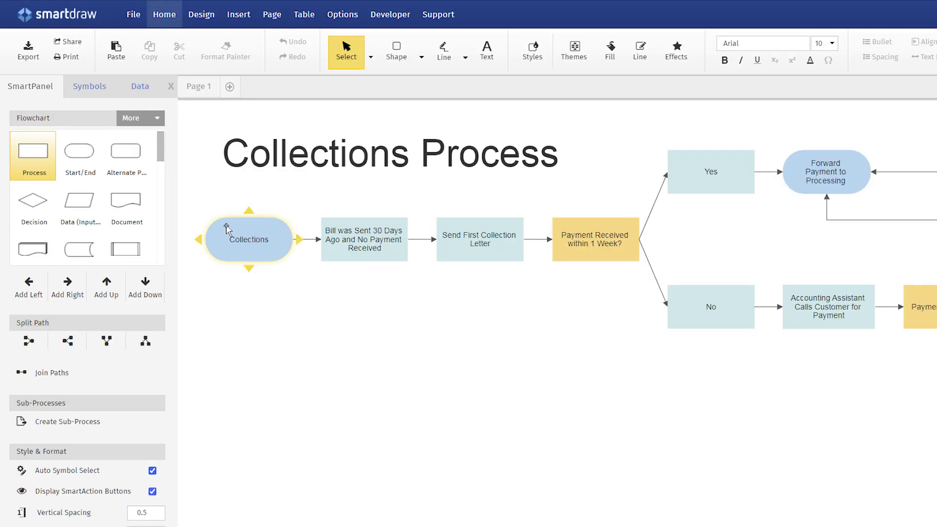
left_click(135, 15)
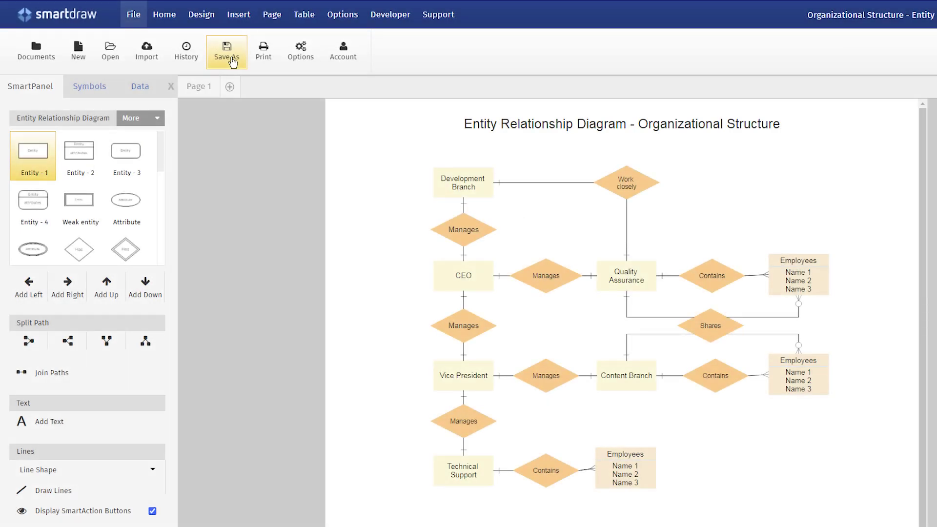
- Save a copy of the diagram to Google Drive inside a newly created 'Development' folder
left_click(232, 61)
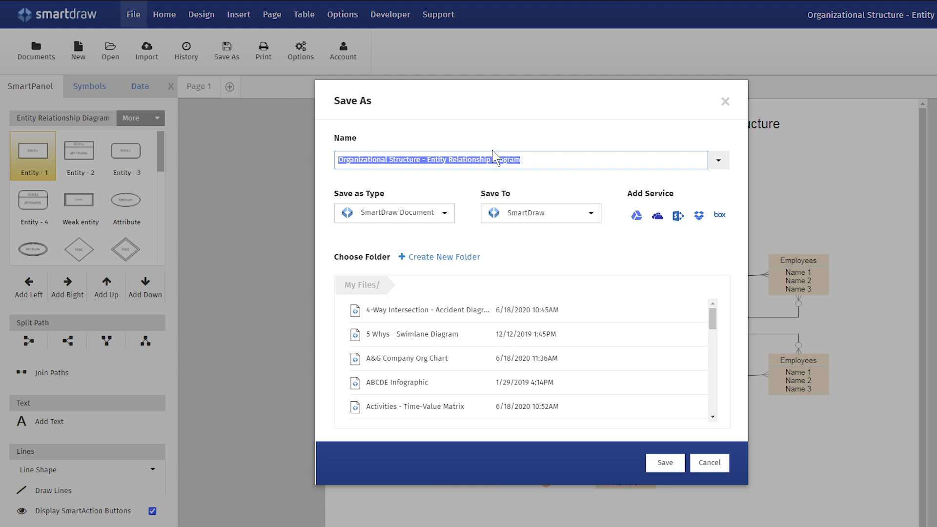
left_click(548, 218)
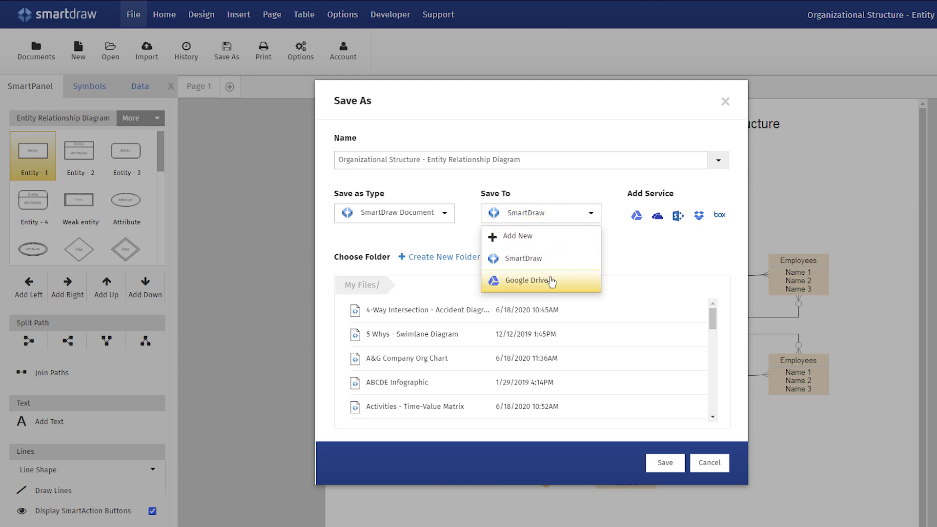
left_click(551, 282)
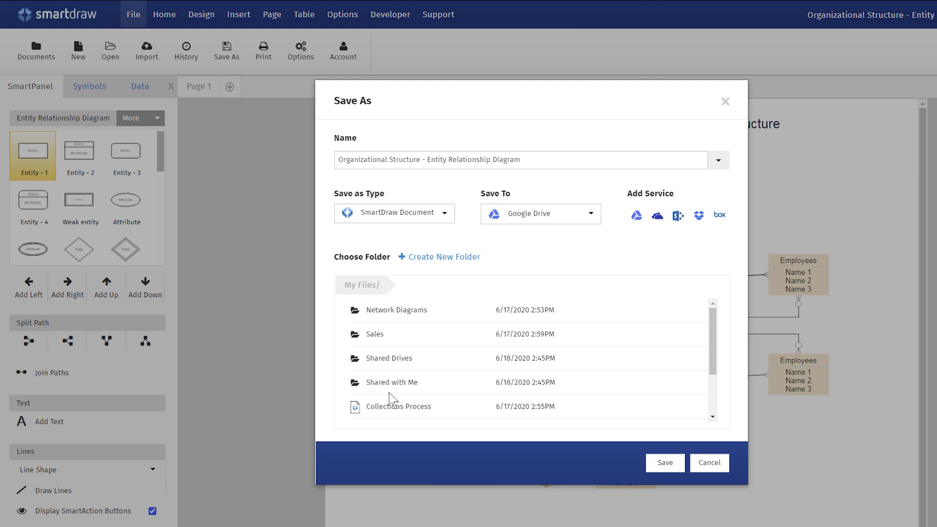
left_click(444, 259)
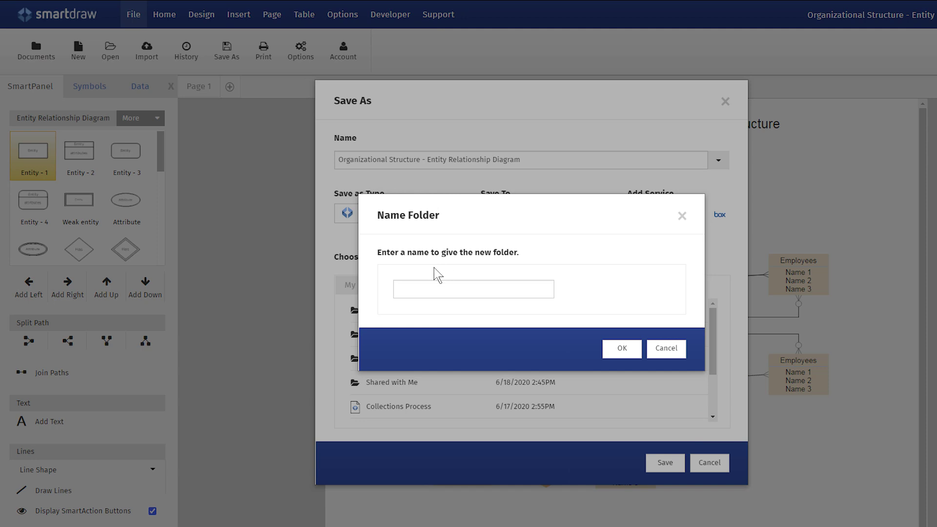
type("Development")
left_click(620, 348)
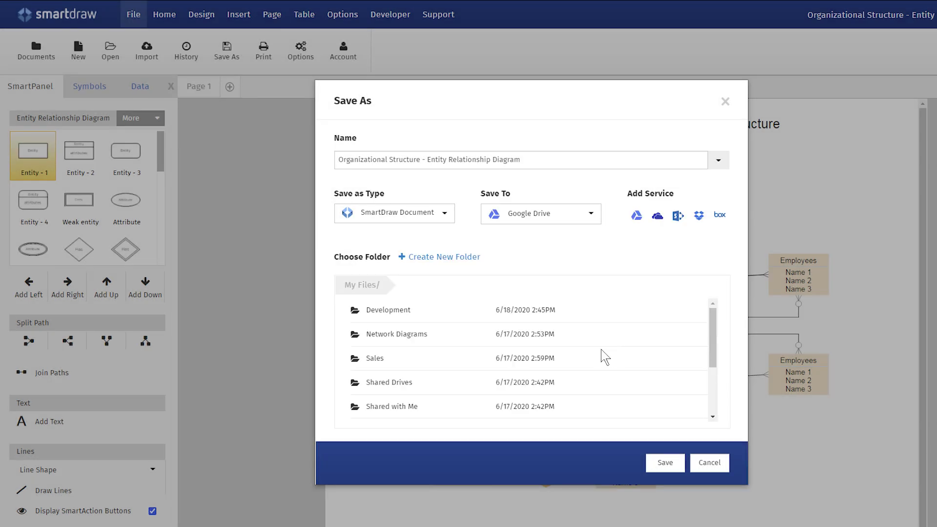
double_click(408, 311)
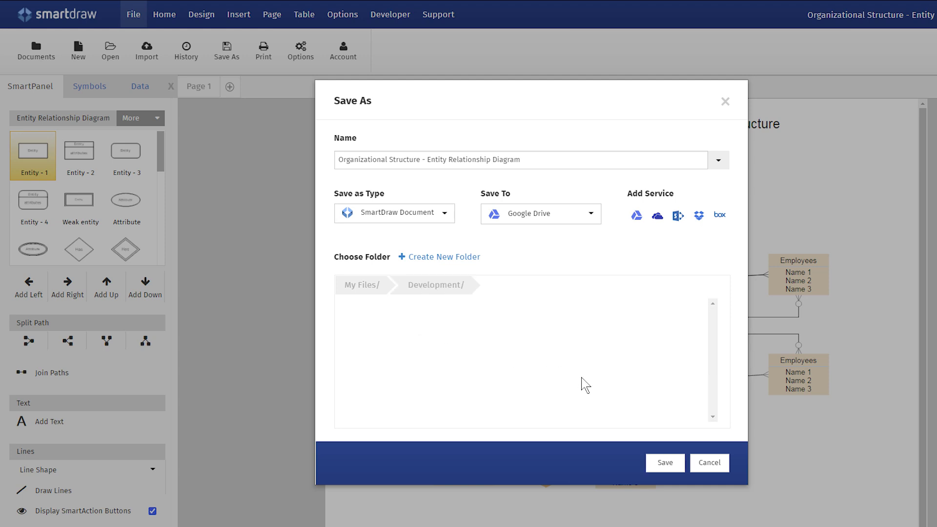
left_click(654, 464)
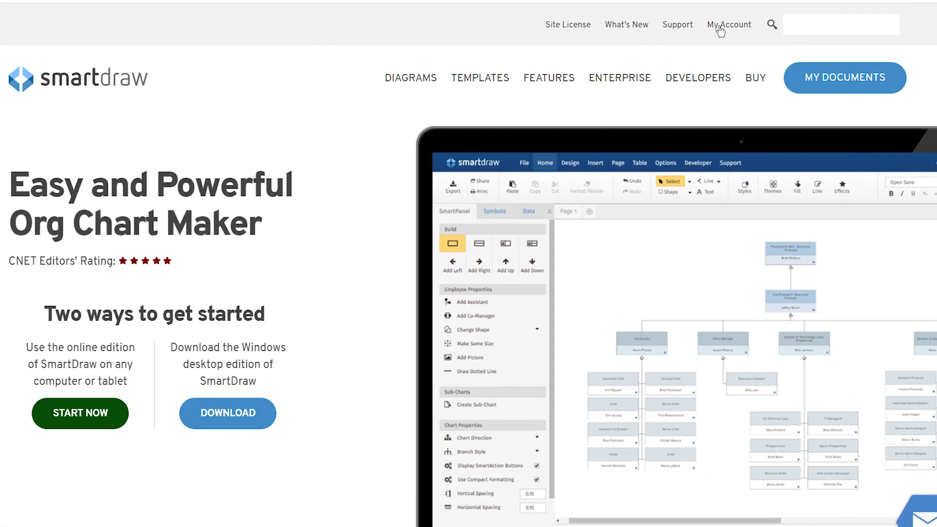
- Open the Enterprise Site License's document storage preferences from the SmartDraw account page
left_click(720, 30)
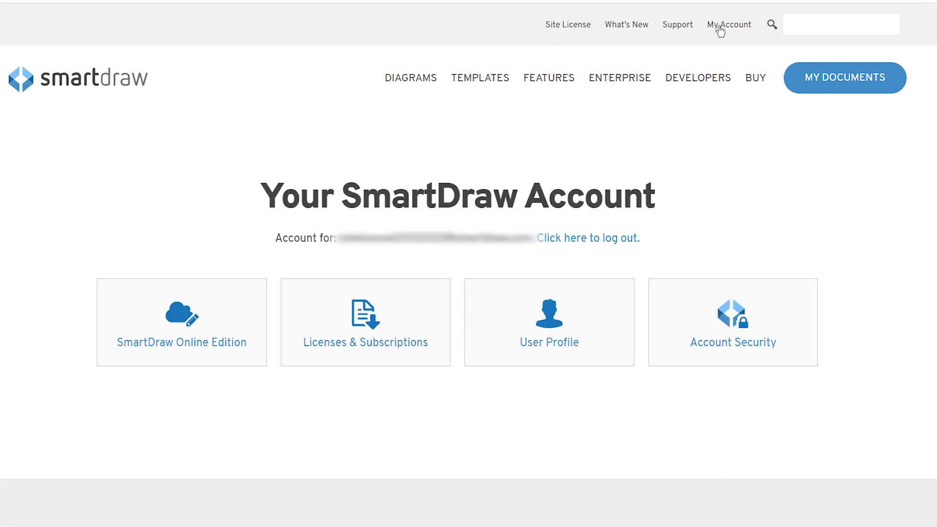
left_click(404, 362)
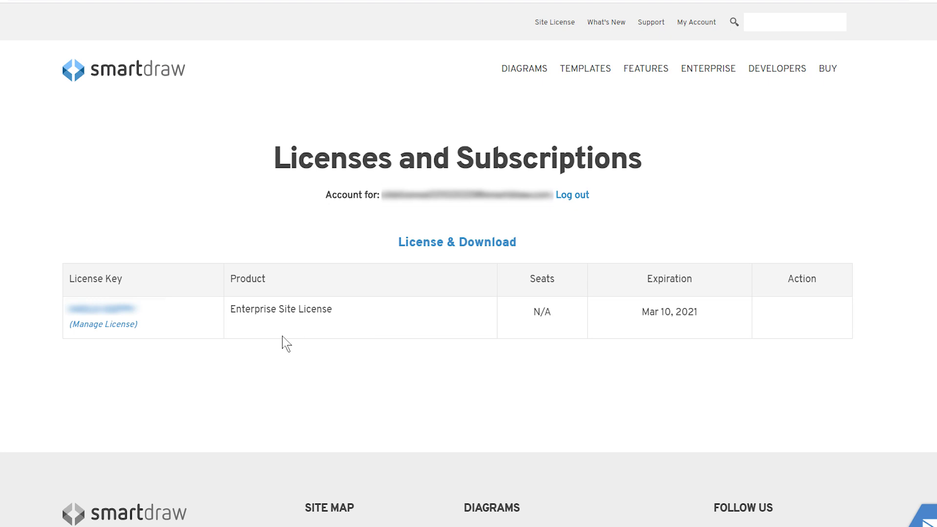
left_click(119, 331)
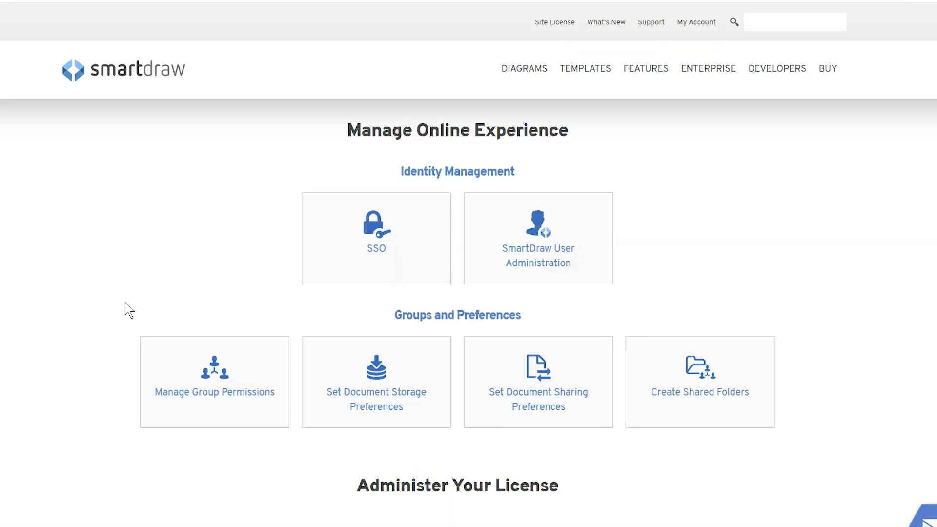
left_click(329, 360)
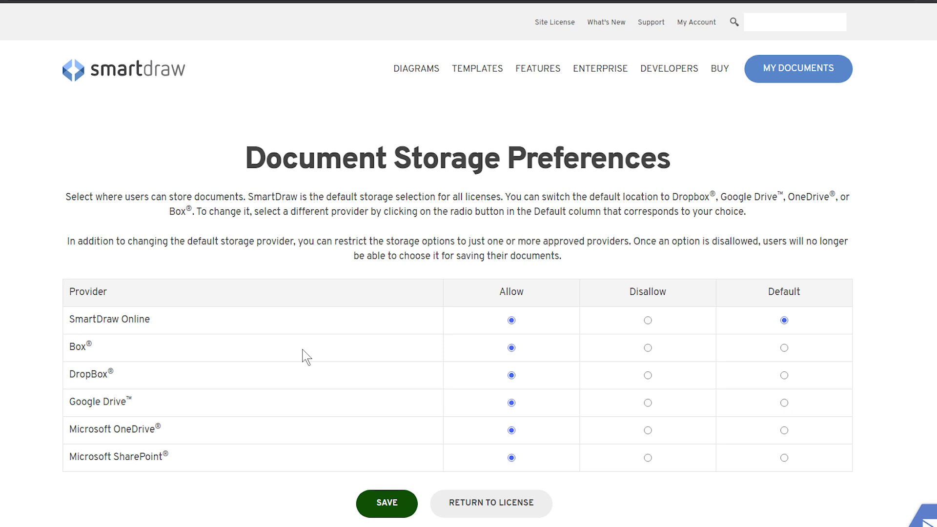
- Make Google Drive the default storage and disallow DropBox and SharePoint
left_click(784, 404)
left_click(648, 375)
left_click(648, 458)
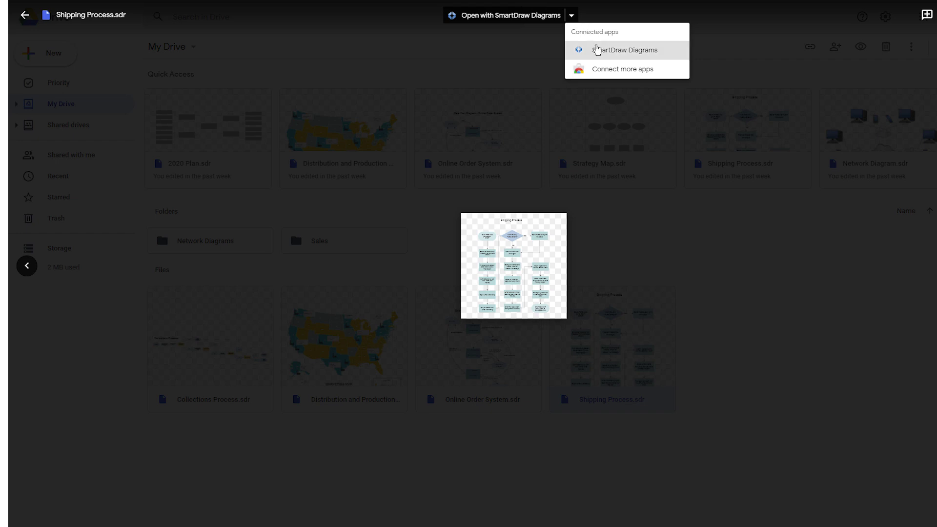
- Open Shipping Process.sdr in SmartDraw and move 'Stamp all International Media' below 'Close all UPS Mail bags'
left_click(716, 242)
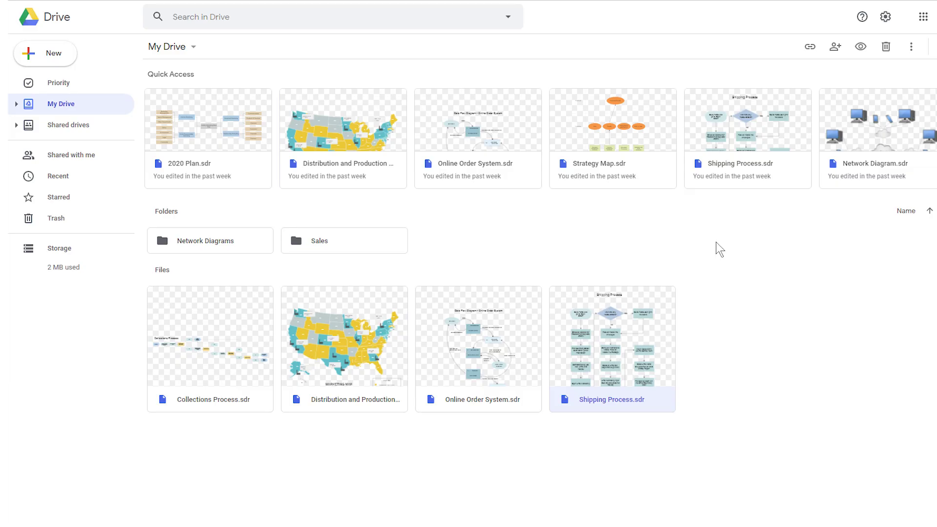
right_click(630, 323)
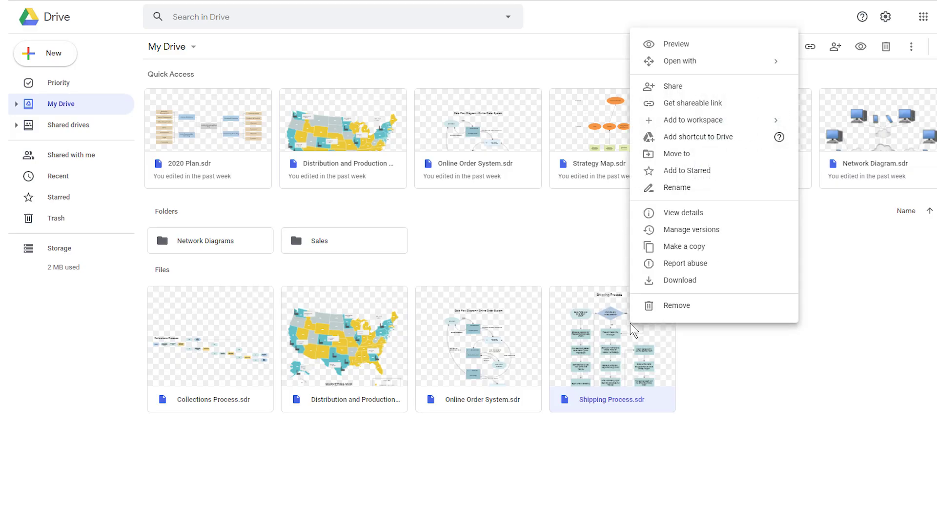
mouse_move(740, 63)
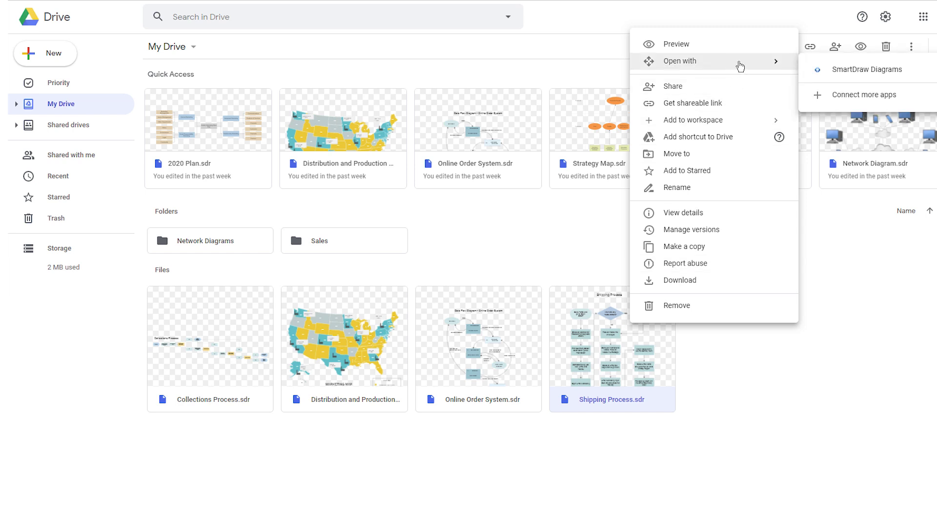
left_click(874, 69)
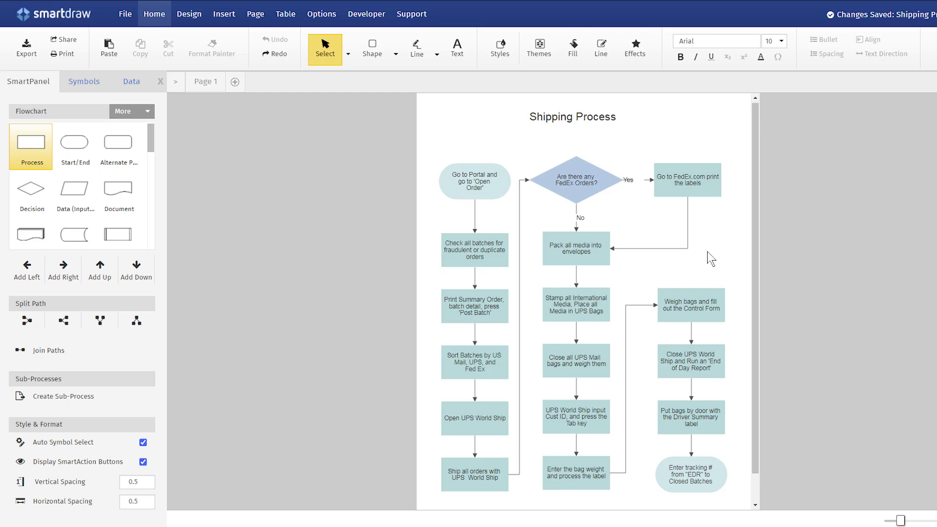
left_click_drag(585, 305, 584, 388)
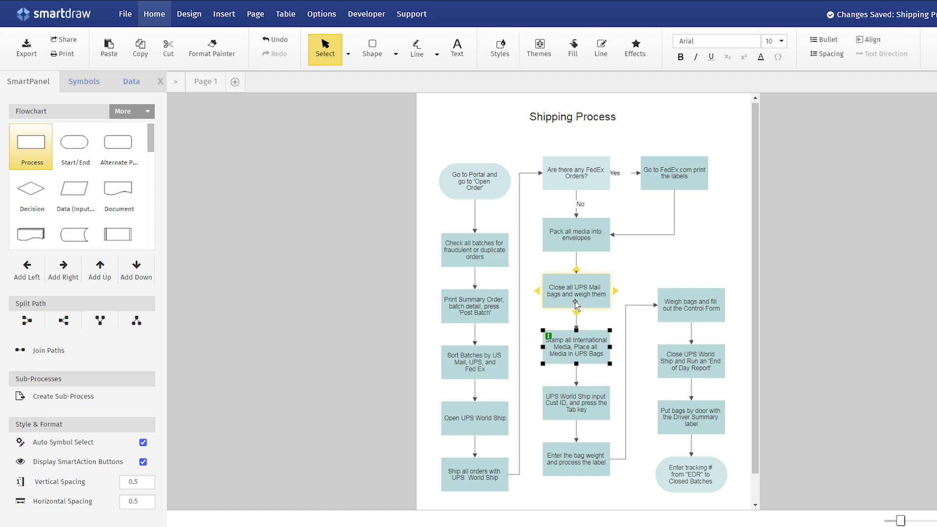
left_click(704, 258)
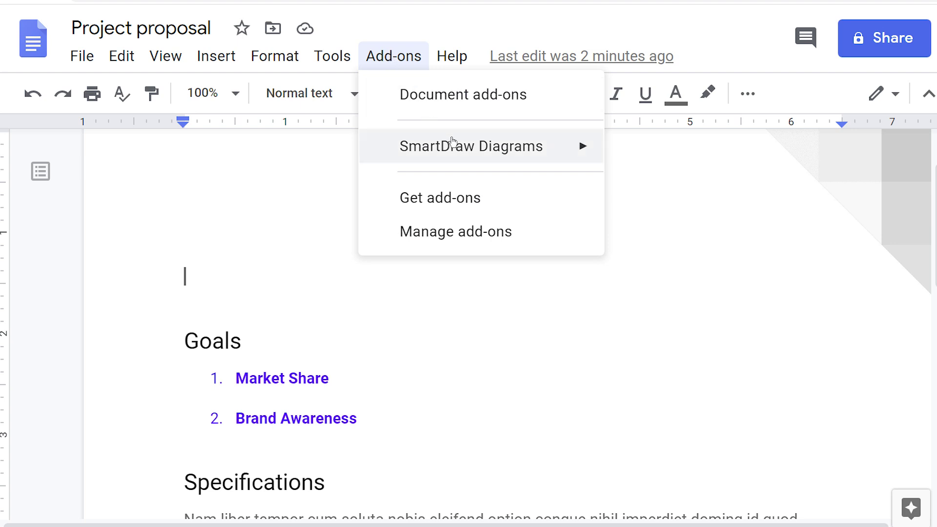
- Insert the Purchasing Process 2020 diagram through the SmartDraw Diagrams add-on
mouse_move(452, 144)
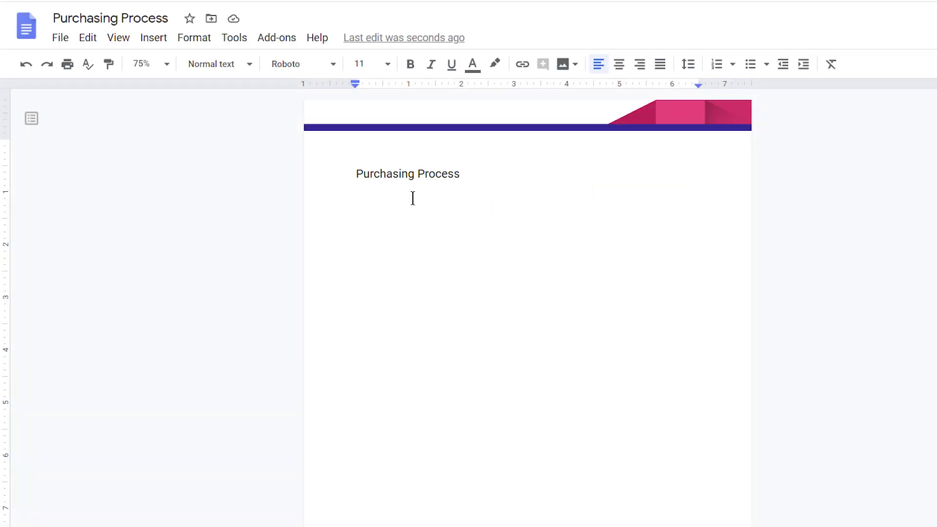
left_click(289, 39)
mouse_move(378, 105)
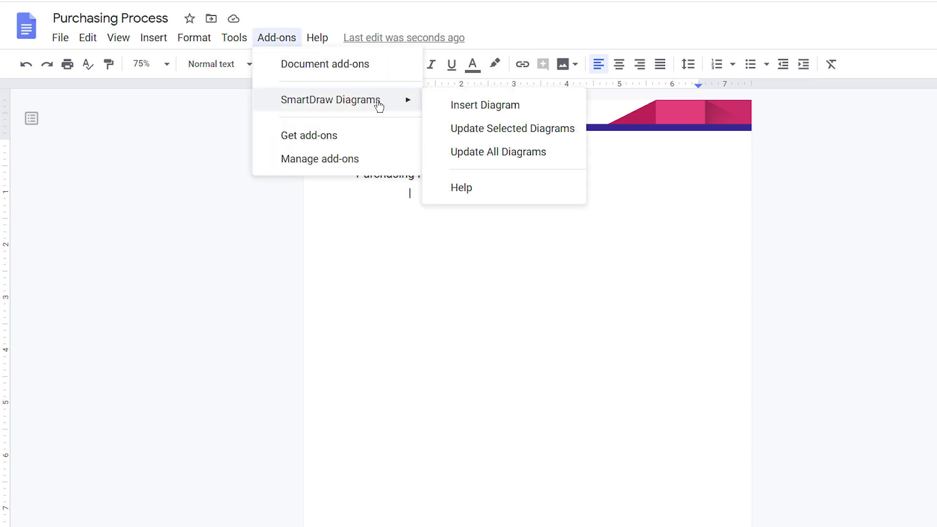
left_click(439, 106)
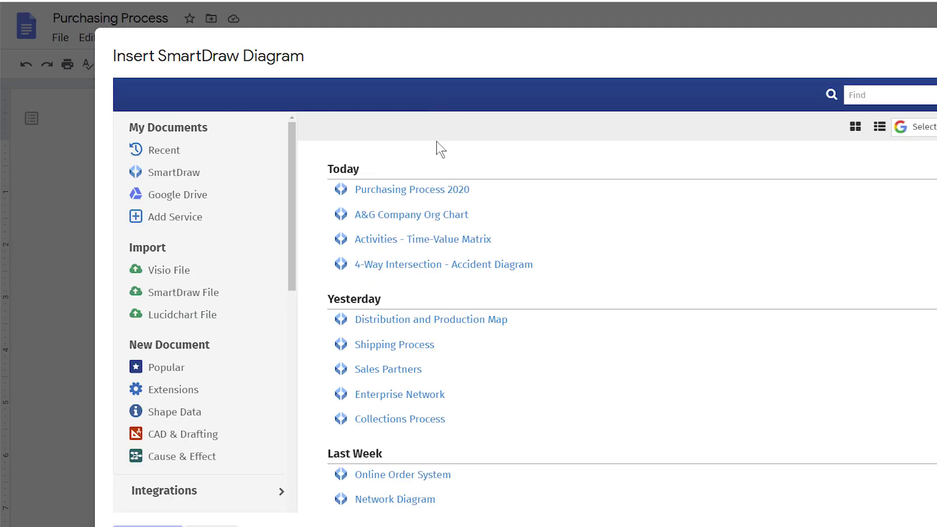
left_click(441, 190)
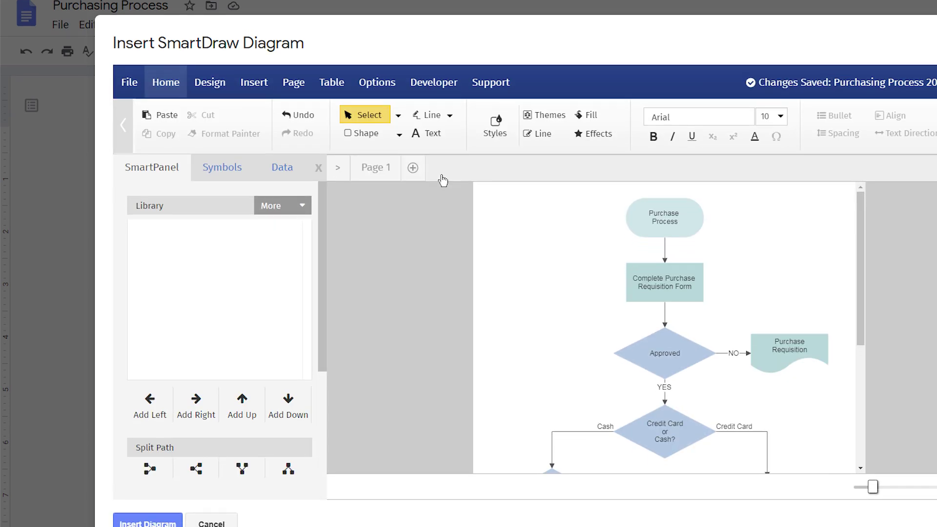
left_click(146, 509)
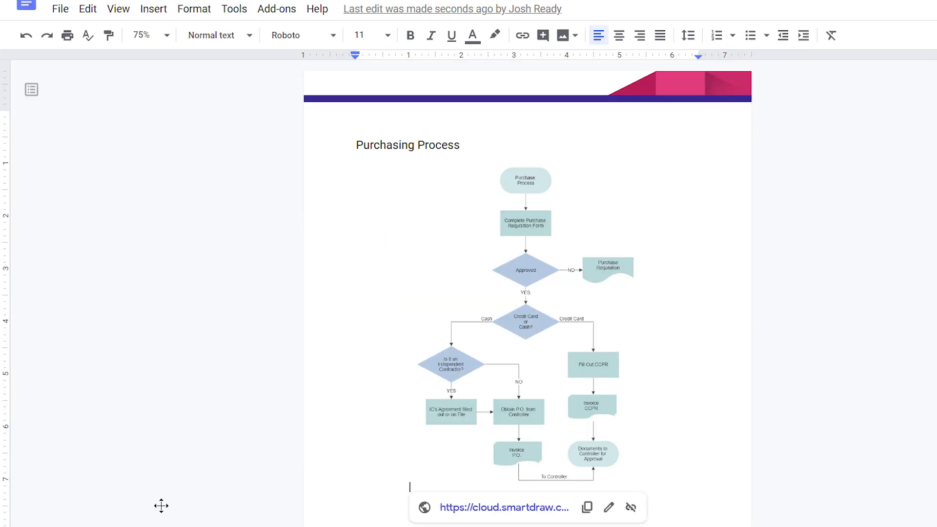
- Update all SmartDraw diagrams so the Purchasing Process flowchart shows its pink-and-purple styling
left_click(292, 11)
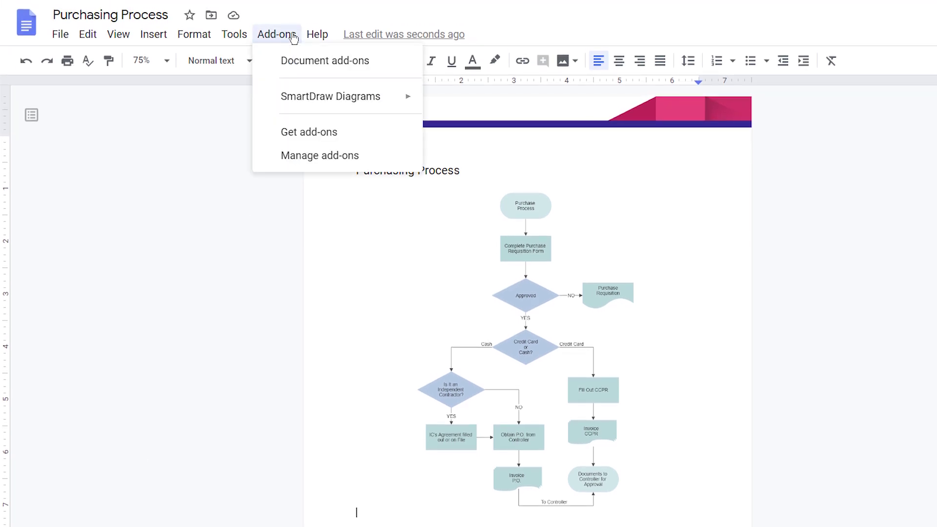
mouse_move(343, 99)
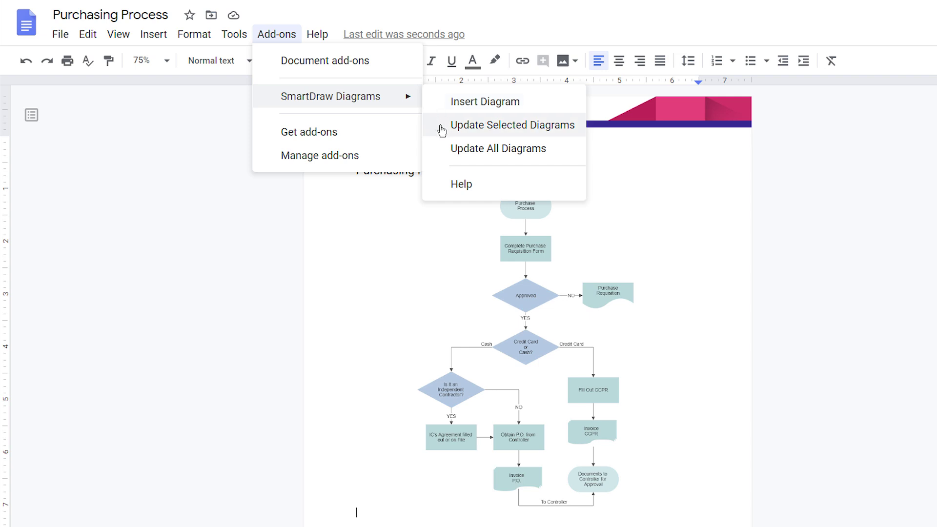
left_click(443, 149)
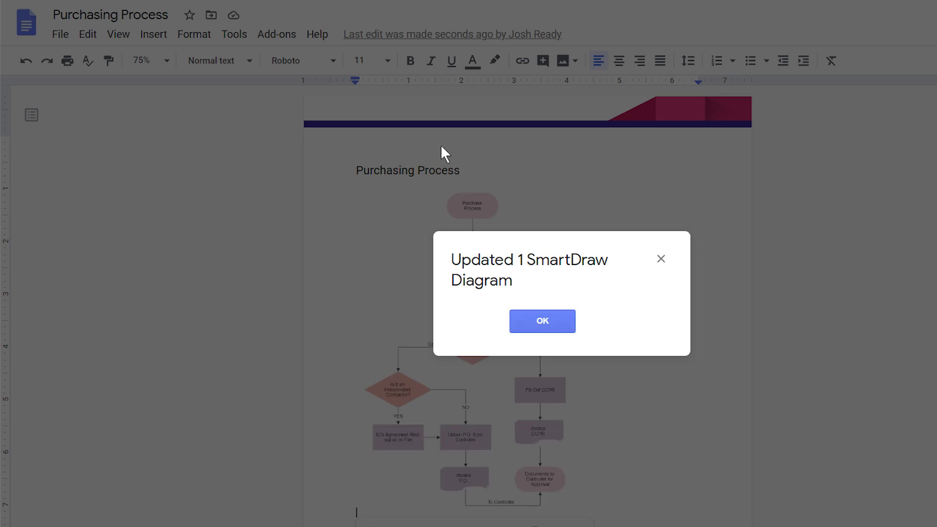
left_click(540, 320)
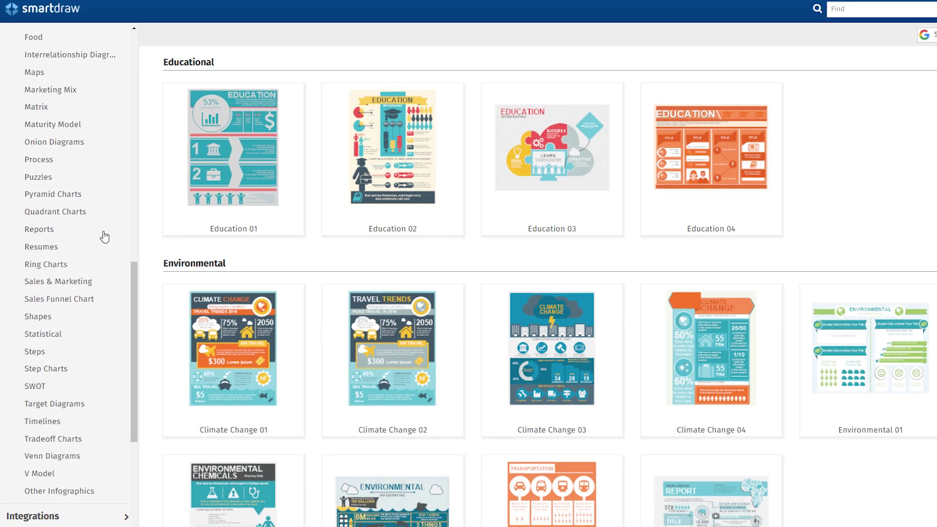
- Browse the template gallery through Reports, Resumes, Sales & Marketing and Statistical
left_click(103, 234)
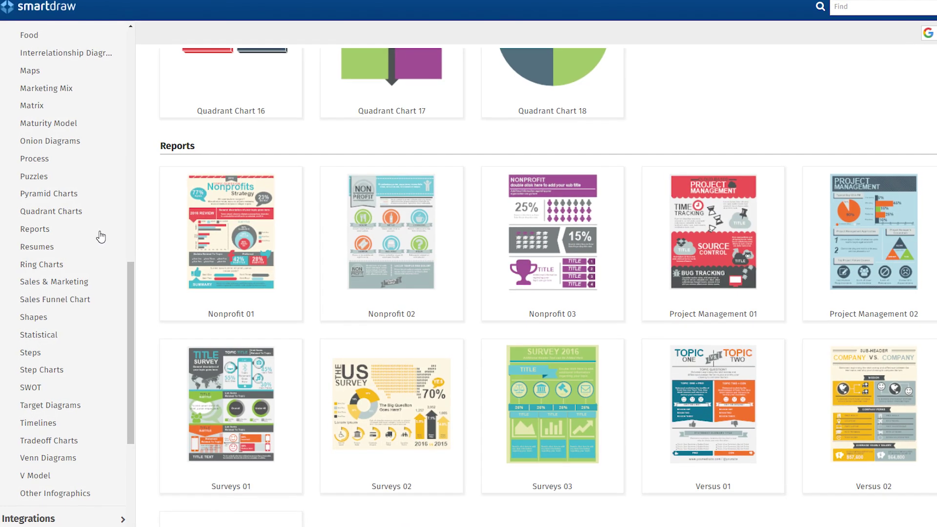
left_click(86, 251)
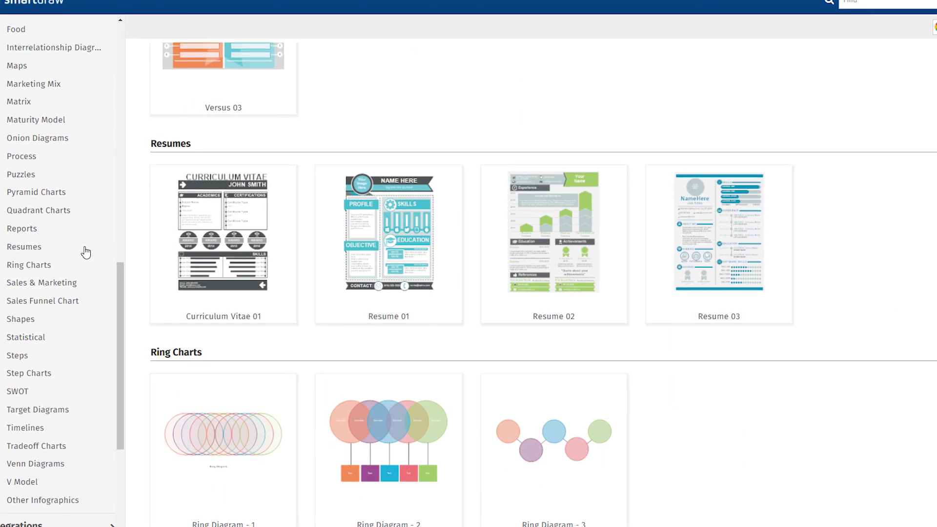
left_click(86, 283)
left_click(69, 345)
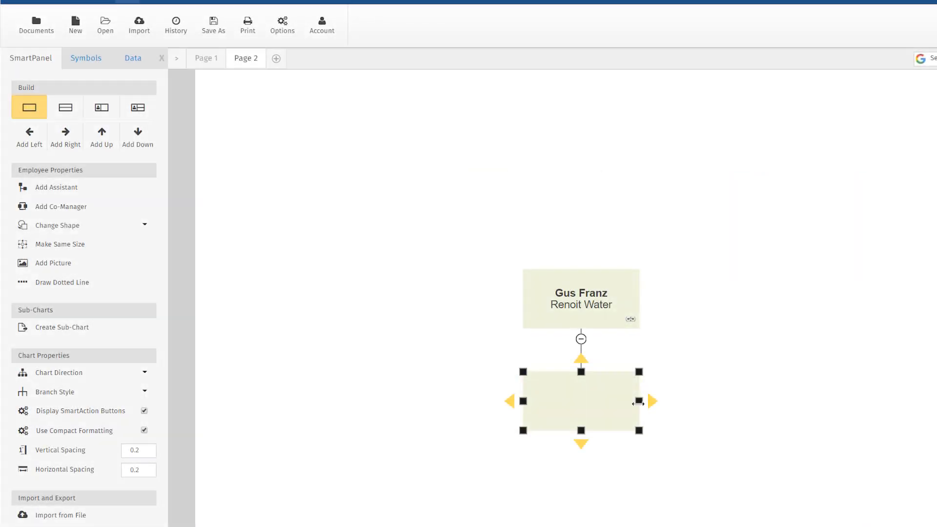
- Add two more boxes beside the existing subordinate under the top org chart box
left_click(650, 400)
left_click(717, 400)
left_click(722, 295)
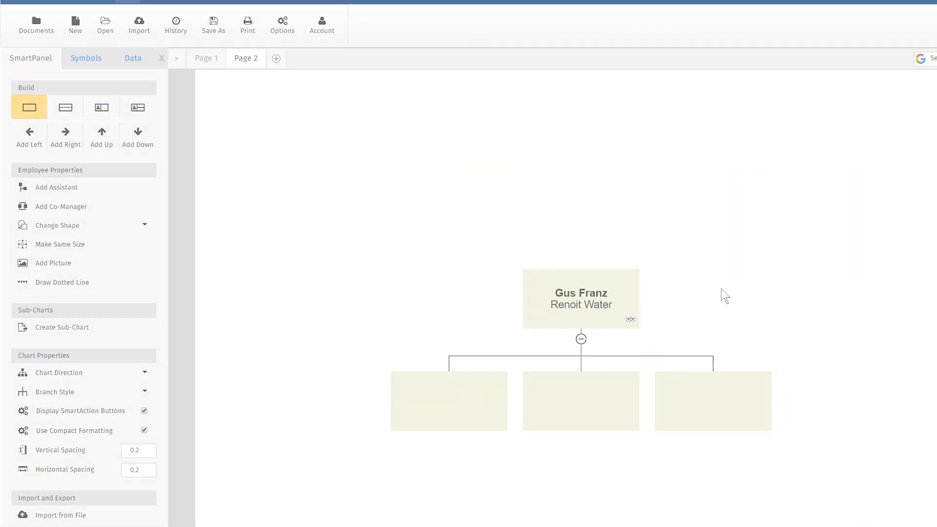